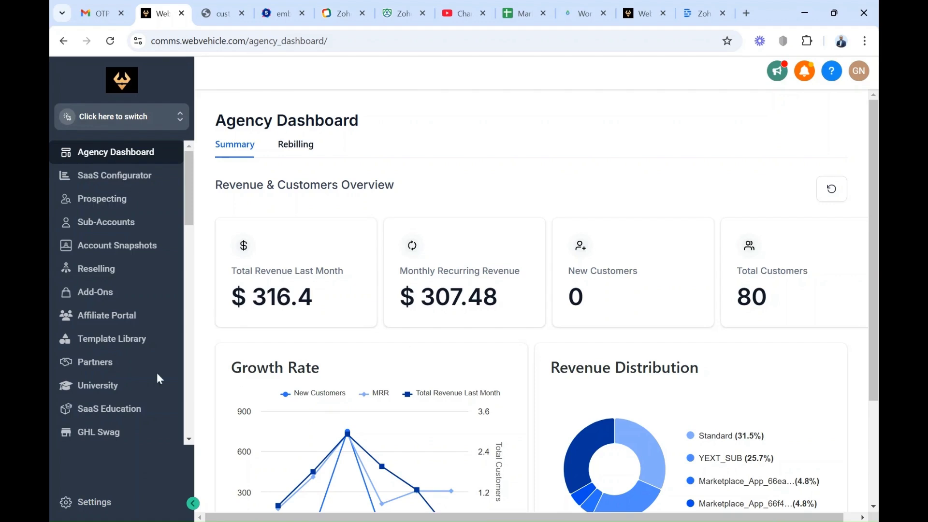
Search the agency's app marketplace for "zoho" and open the Zoho Campaigns Connect app
{"action": "scroll", "coordinate": [137, 379], "scroll_direction": "down", "scroll_amount": 1}
{"action": "left_click", "coordinate": [776, 222]}
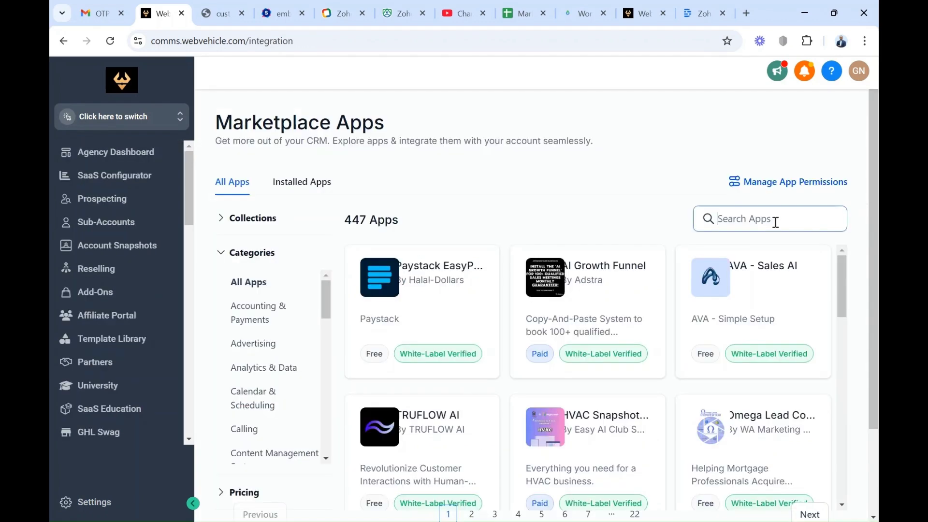
{"action": "type", "text": "zoho"}
{"action": "left_click", "coordinate": [763, 290]}
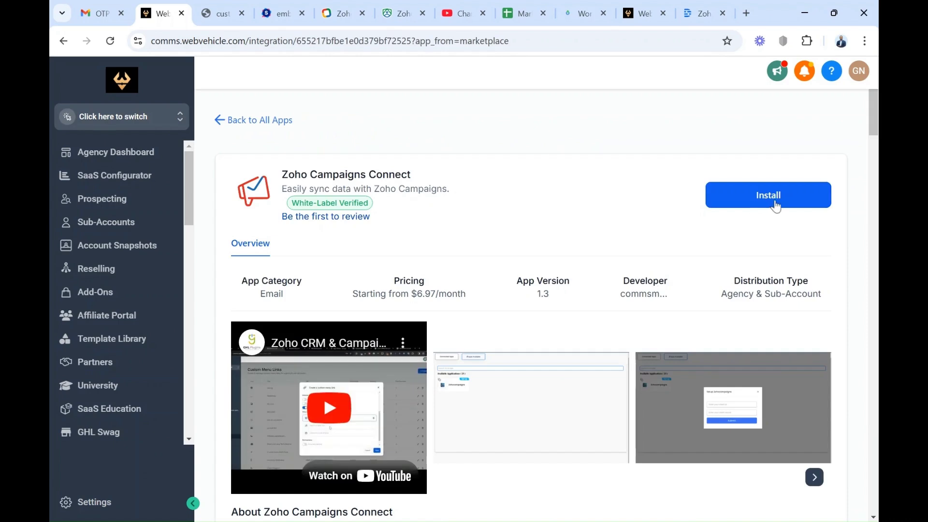
Install Zoho Campaigns Connect on Sub-Account 1 with the Standard $6.97/month plan, allowing the permissions it requests
{"action": "left_click", "coordinate": [773, 198]}
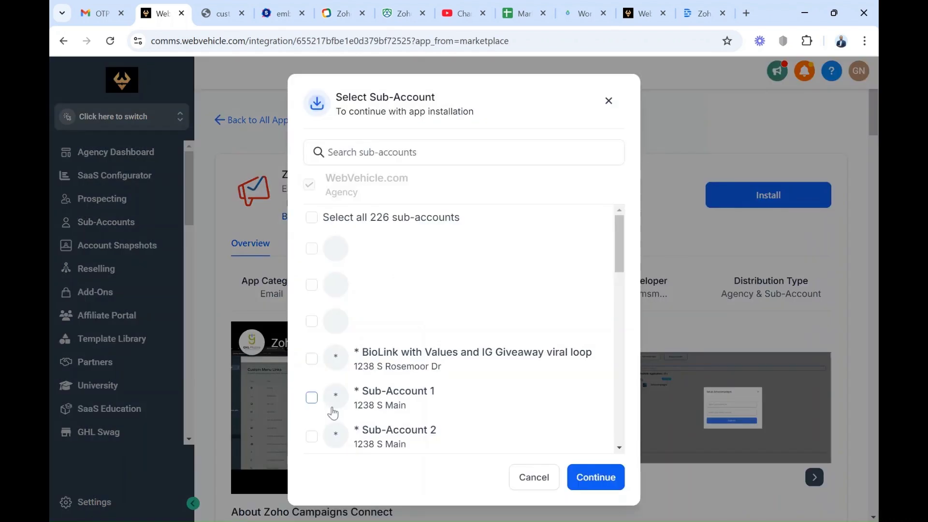
{"action": "left_click", "coordinate": [311, 398]}
{"action": "left_click", "coordinate": [604, 478]}
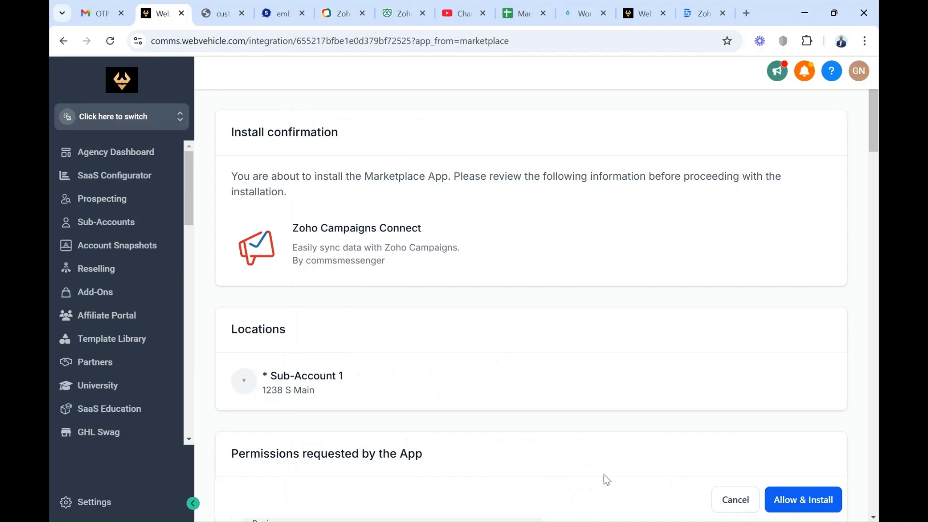
{"action": "left_click", "coordinate": [816, 499]}
{"action": "left_click", "coordinate": [465, 389]}
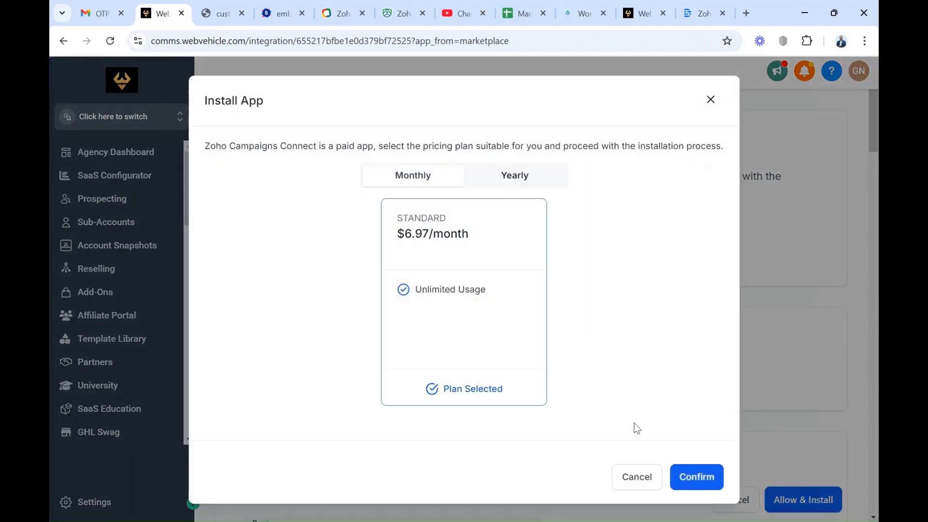
{"action": "left_click", "coordinate": [697, 477]}
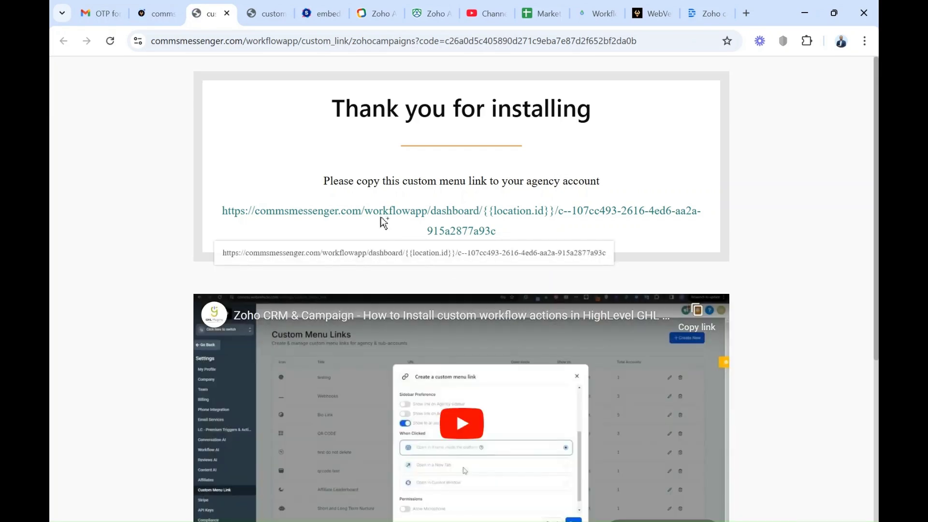
Copy the custom menu link from the post-installation page and open the agency's Custom Menu Links settings
{"action": "left_click", "coordinate": [404, 217]}
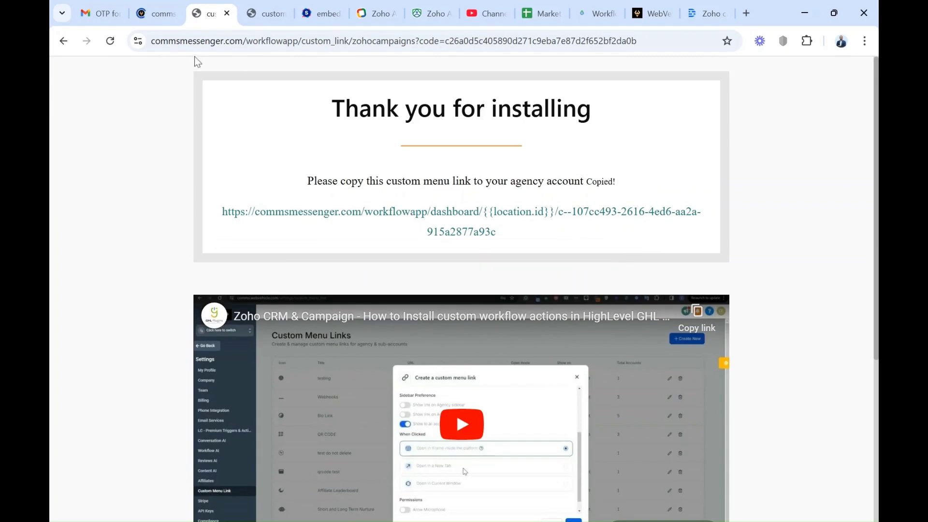
{"action": "left_click", "coordinate": [159, 14]}
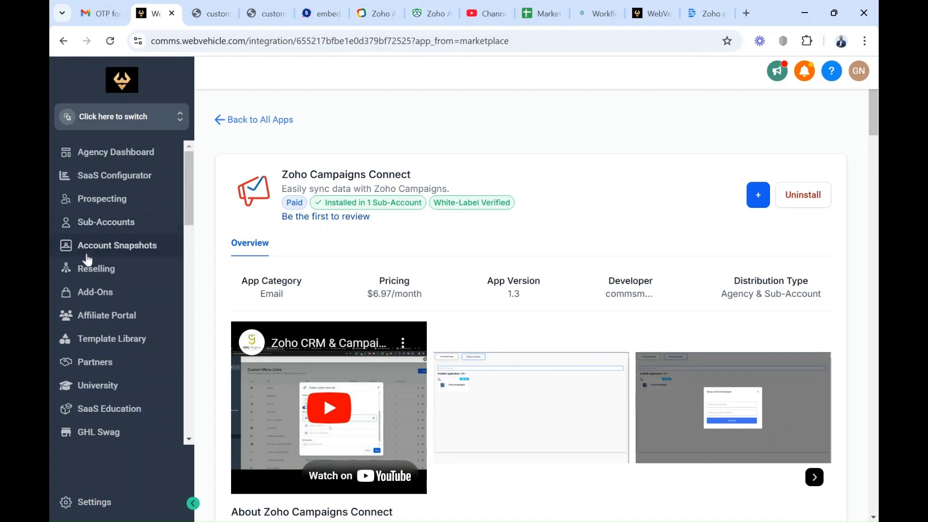
{"action": "left_click", "coordinate": [95, 504]}
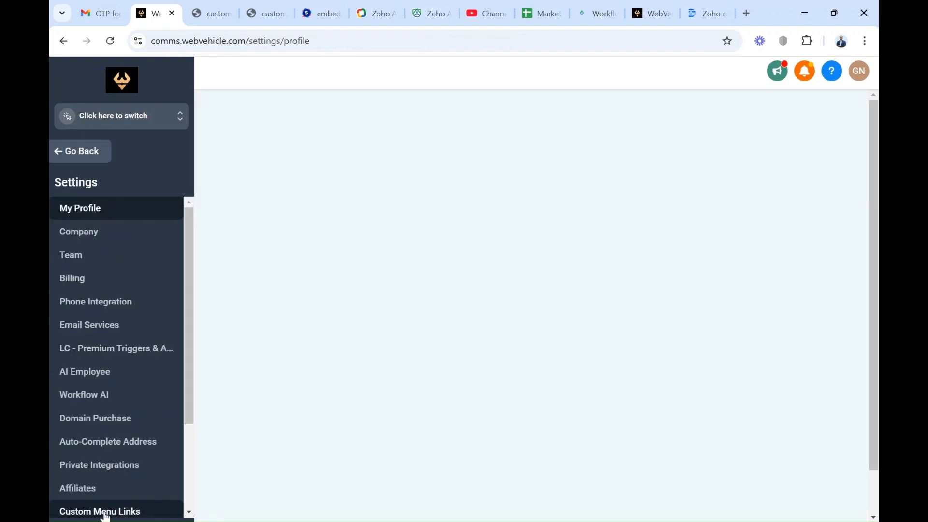
{"action": "left_click", "coordinate": [106, 513]}
Start a new custom menu link and review its icon, title, URL and opening-mode fields without filling them in
{"action": "left_click", "coordinate": [789, 145]}
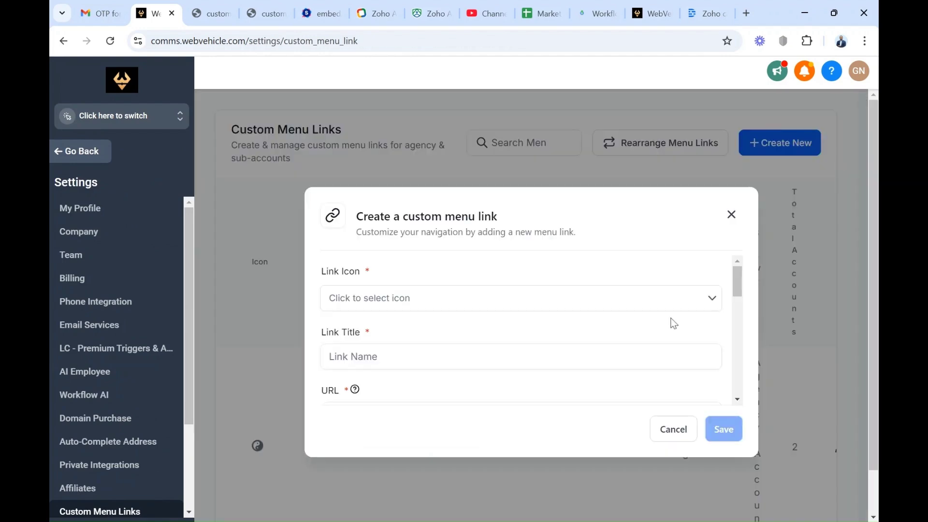
{"action": "left_click", "coordinate": [714, 302]}
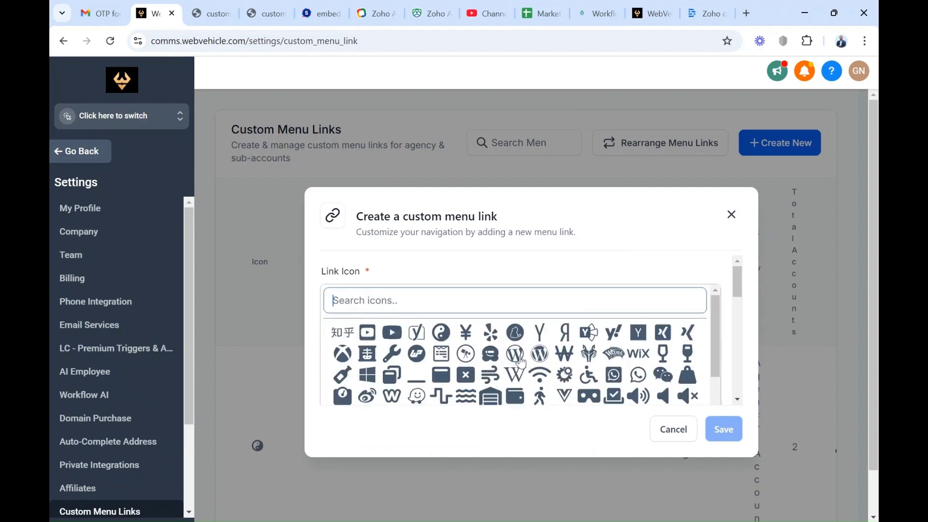
{"action": "scroll", "coordinate": [677, 368], "scroll_direction": "down", "scroll_amount": 1}
{"action": "left_click", "coordinate": [732, 326]}
{"action": "scroll", "coordinate": [476, 356], "scroll_direction": "down", "scroll_amount": 1}
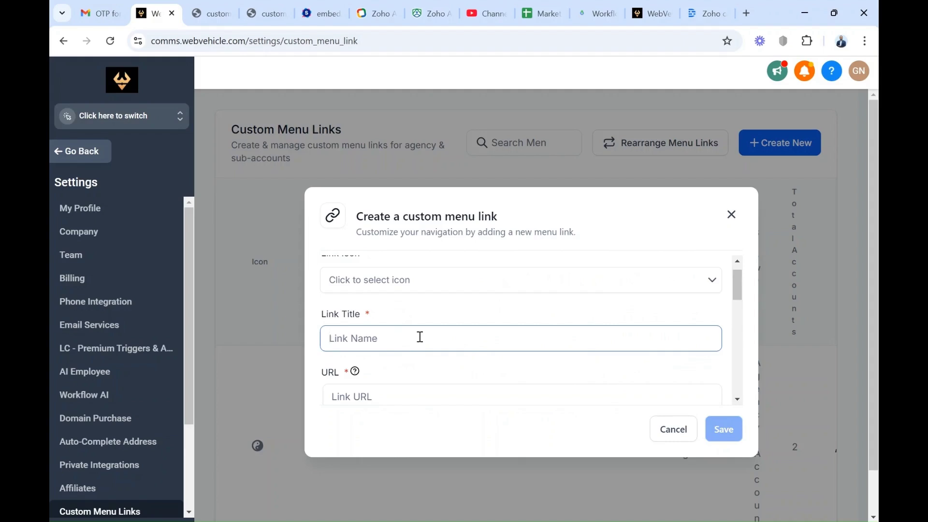
{"action": "scroll", "coordinate": [420, 337], "scroll_direction": "down", "scroll_amount": 2}
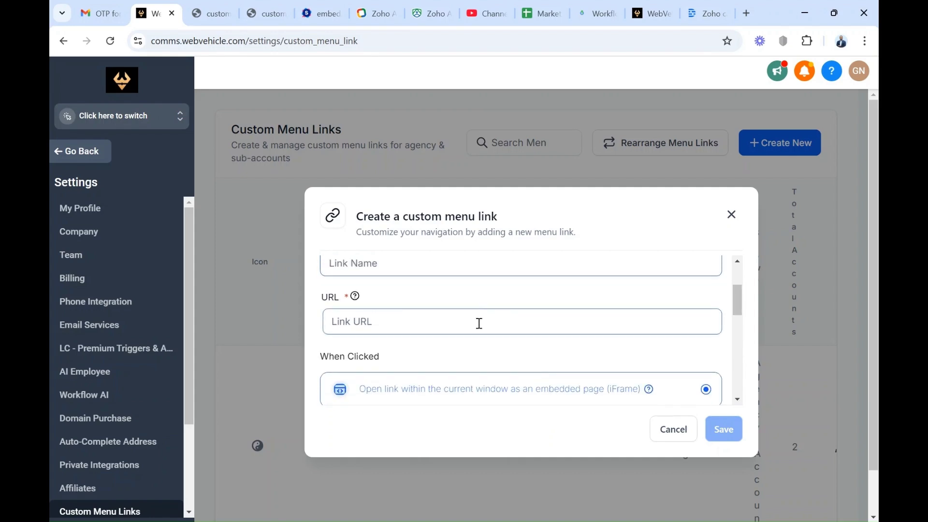
{"action": "scroll", "coordinate": [584, 332], "scroll_direction": "down", "scroll_amount": 4}
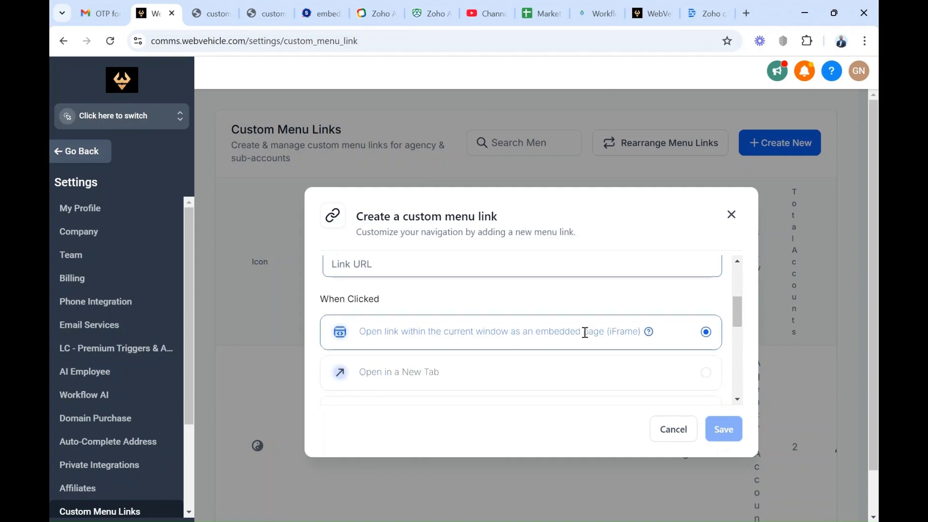
{"action": "scroll", "coordinate": [585, 332], "scroll_direction": "down", "scroll_amount": 3}
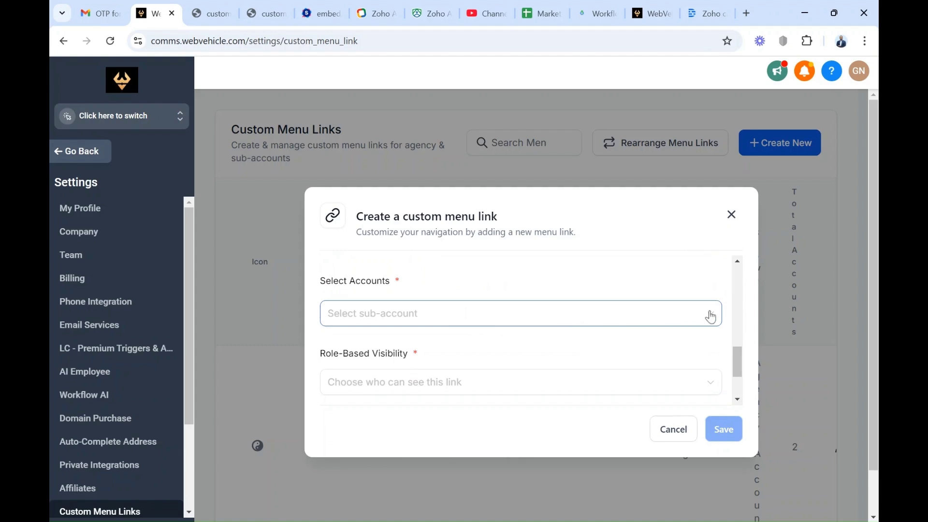
Review the sub-account, role-based visibility and permission options of the new menu link, and cancel its creation
{"action": "left_click", "coordinate": [707, 313]}
{"action": "left_click", "coordinate": [653, 287]}
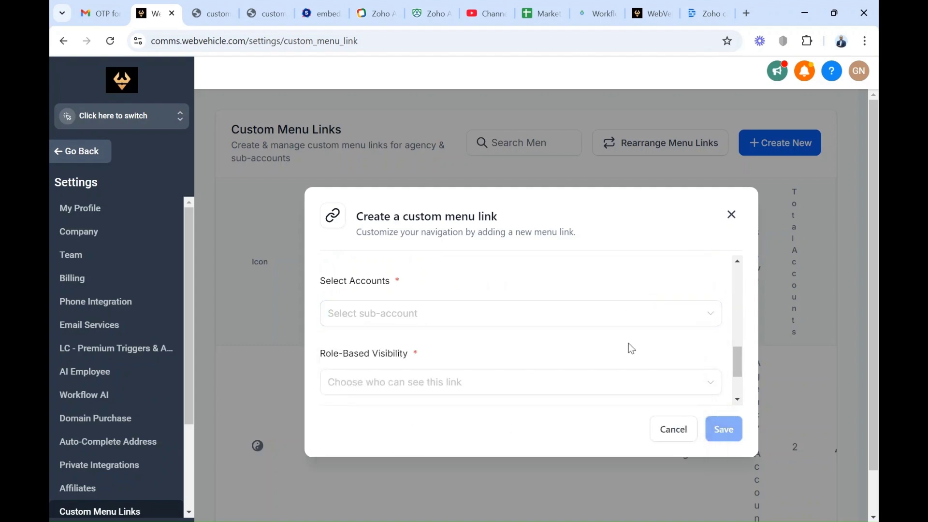
{"action": "scroll", "coordinate": [628, 346], "scroll_direction": "down", "scroll_amount": 2}
{"action": "left_click", "coordinate": [712, 331]}
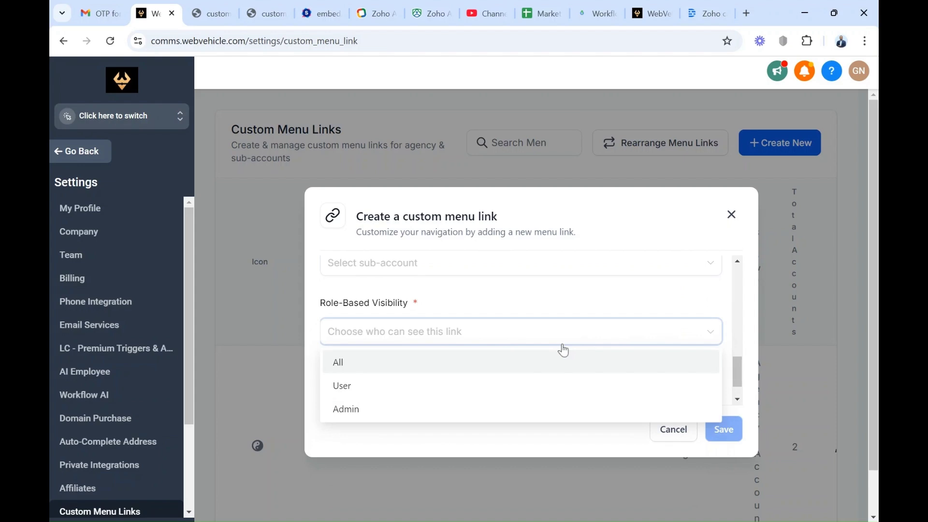
{"action": "left_click", "coordinate": [651, 292]}
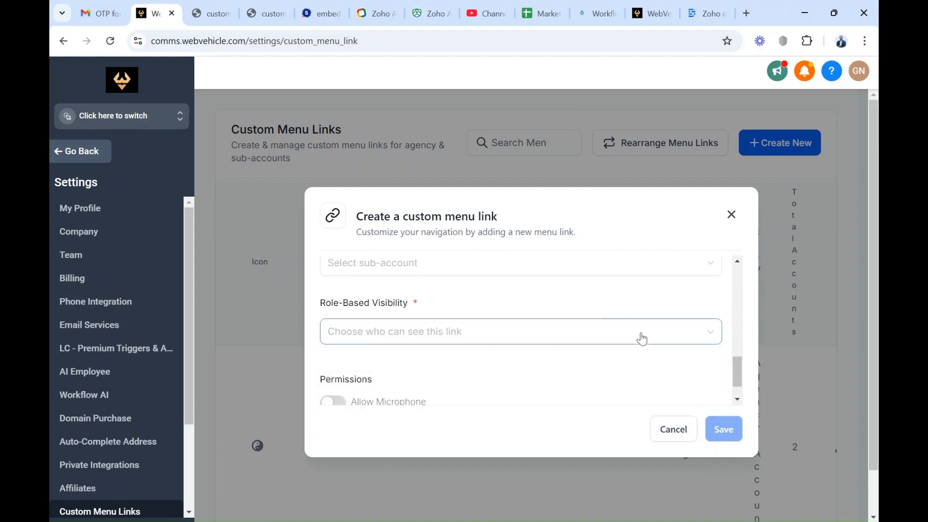
{"action": "scroll", "coordinate": [643, 339], "scroll_direction": "down", "scroll_amount": 1}
{"action": "scroll", "coordinate": [642, 339], "scroll_direction": "down", "scroll_amount": 1}
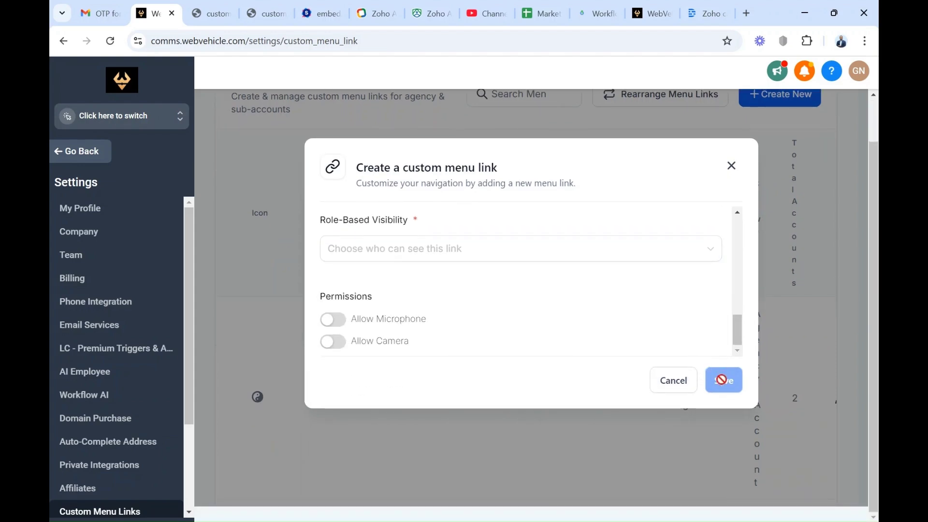
{"action": "left_click", "coordinate": [673, 382]}
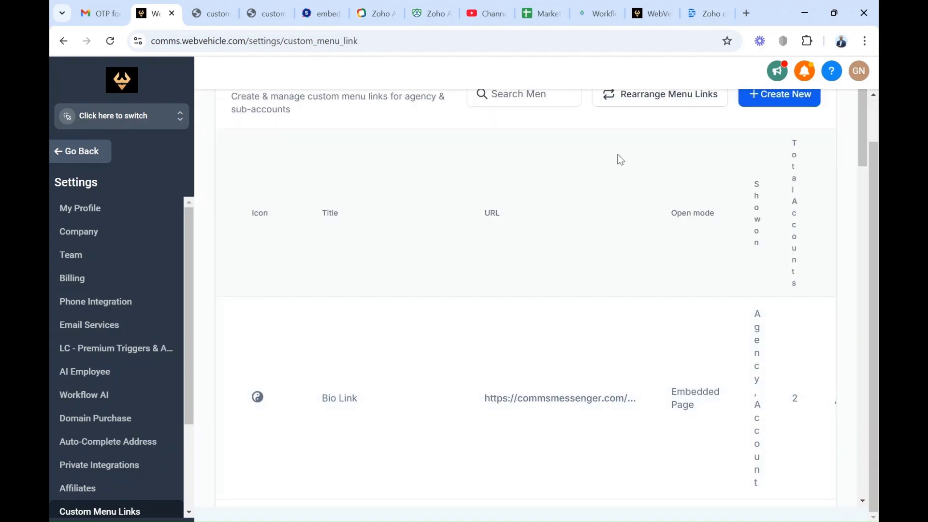
Switch to the browser tab with Sub-Account 1 and open the custom apps page listed last in its navigation
{"action": "left_click", "coordinate": [650, 13]}
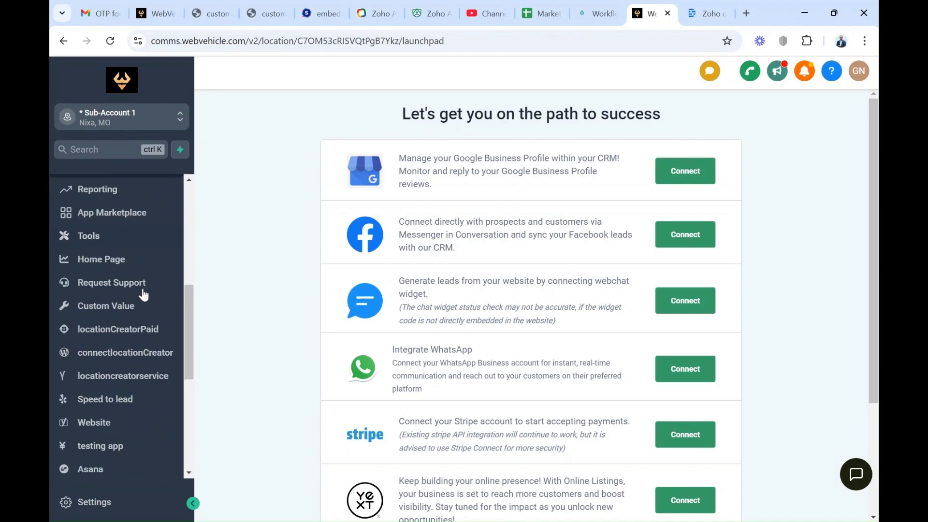
{"action": "scroll", "coordinate": [144, 294], "scroll_direction": "down", "scroll_amount": 5}
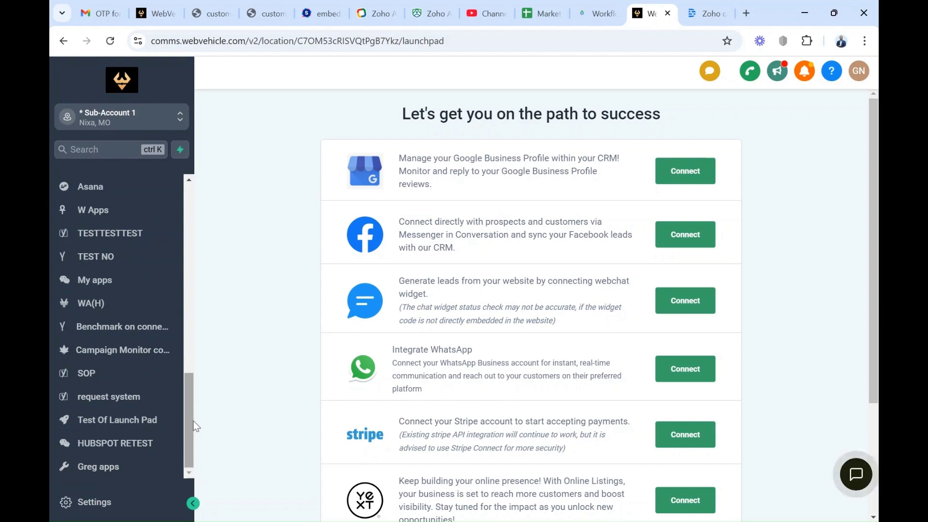
{"action": "left_click", "coordinate": [102, 470]}
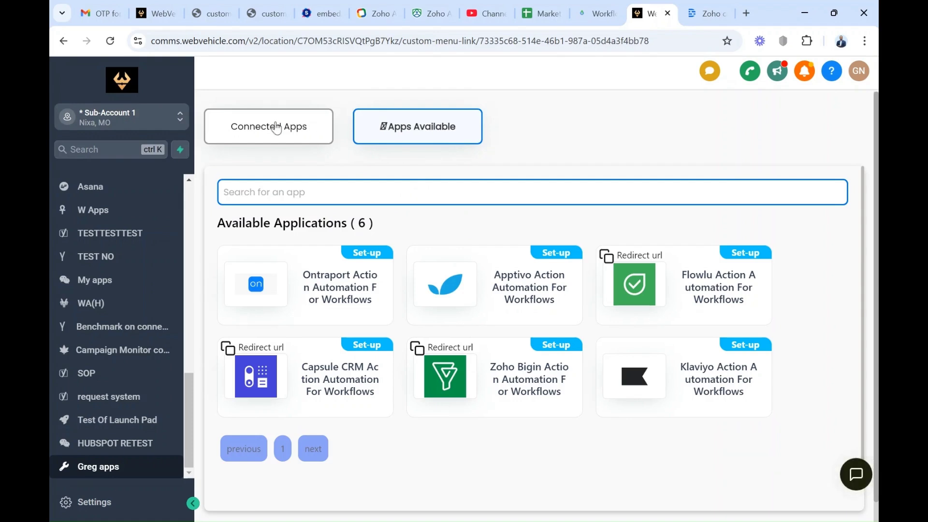
Look up "zoho" among the available apps, search the connected apps for "zoho cam" and select the second Zoho Campaigns automation
{"action": "left_click", "coordinate": [310, 191]}
{"action": "type", "text": "zoho"}
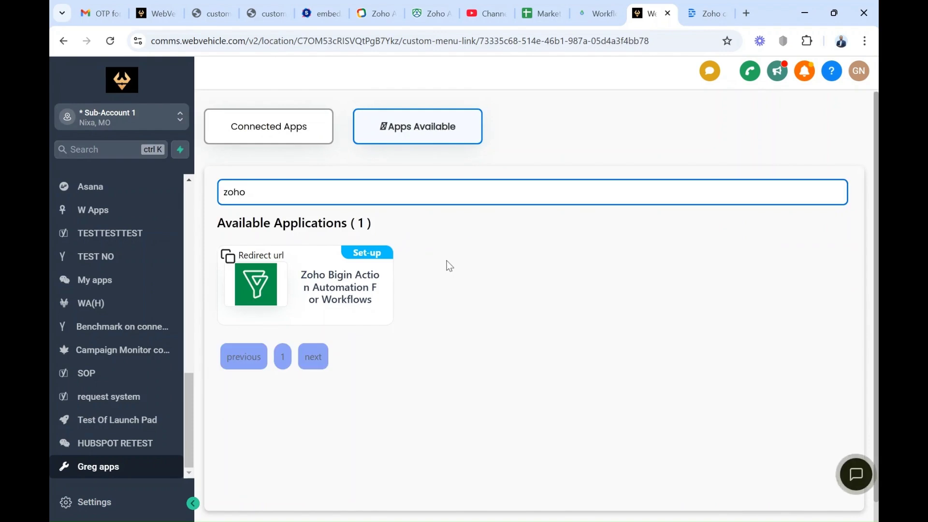
{"action": "left_click", "coordinate": [304, 132]}
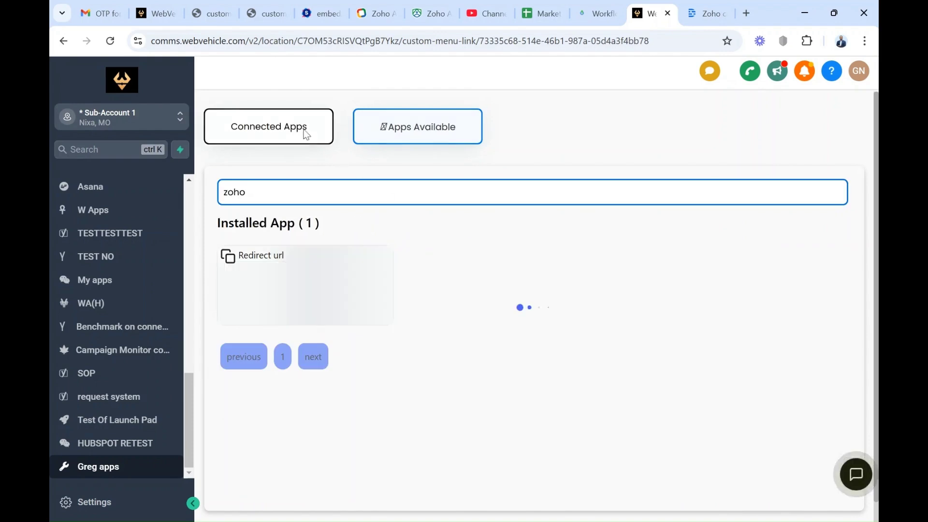
{"action": "left_click", "coordinate": [305, 194]}
{"action": "type", "text": "cam"}
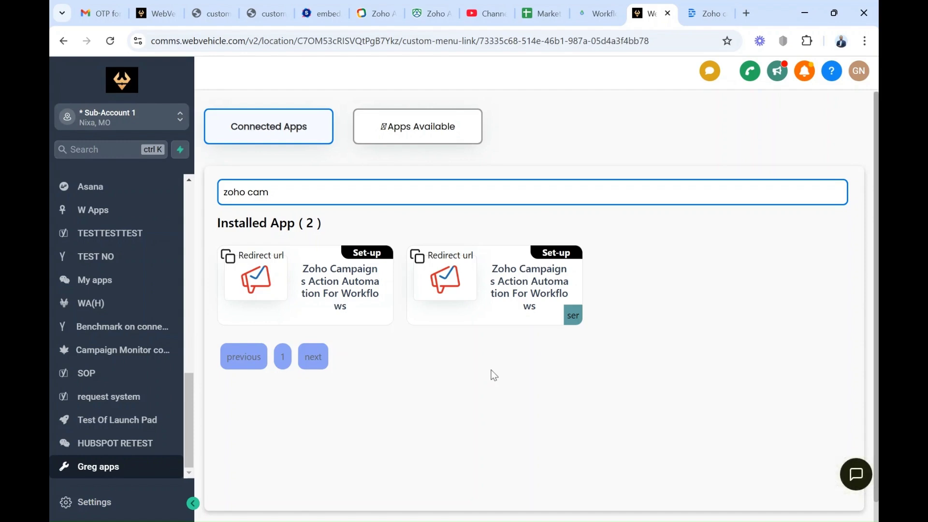
{"action": "left_click", "coordinate": [551, 286]}
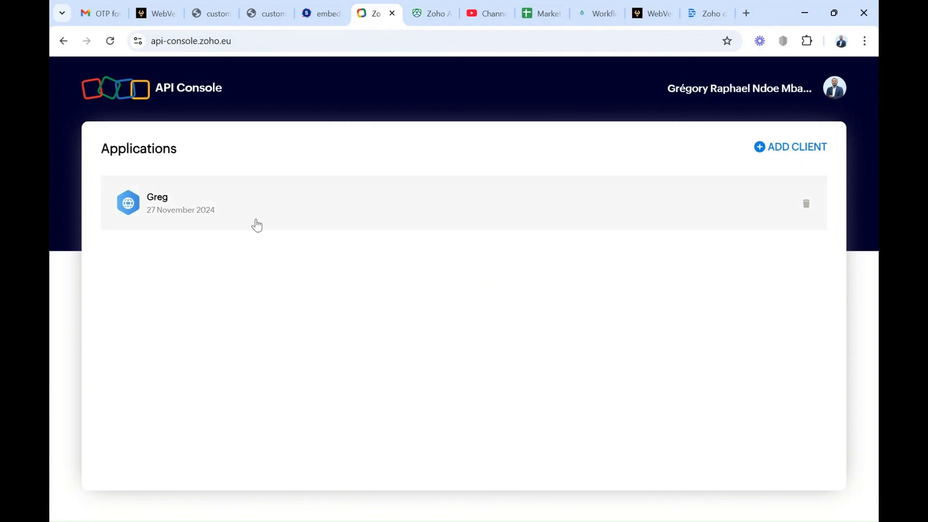
In the Zoho API Console, replace the existing client's authorized redirect URI with the redirect URL copied from the first Zoho Campaigns app and update the client
{"action": "left_click", "coordinate": [202, 209]}
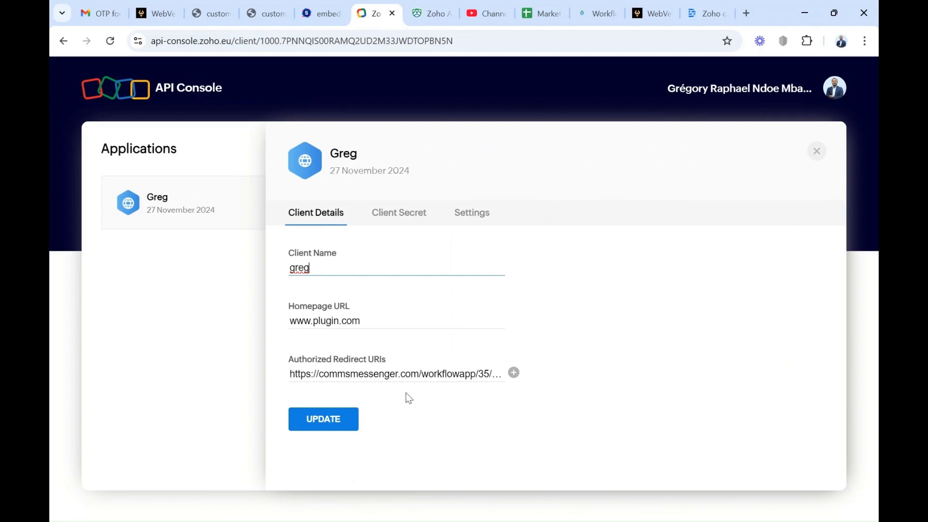
{"action": "left_click", "coordinate": [514, 373]}
{"action": "left_click", "coordinate": [513, 372]}
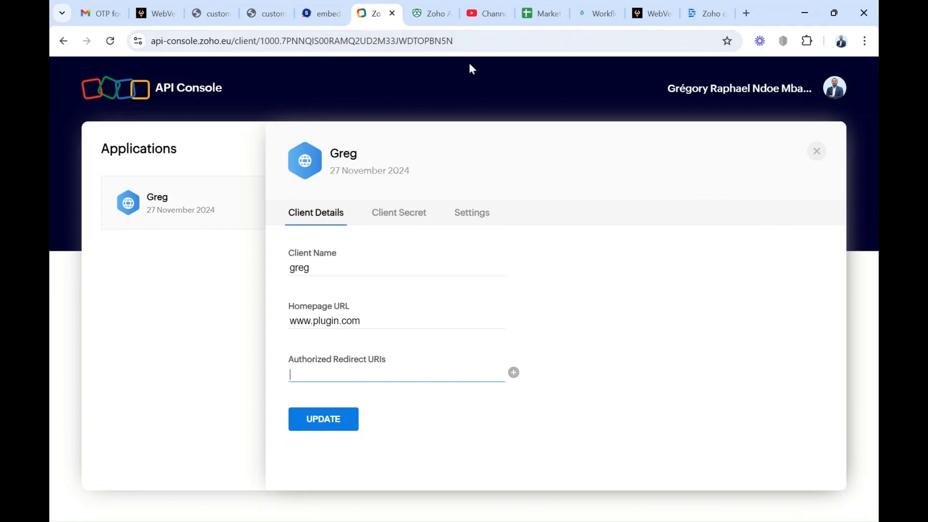
{"action": "left_click", "coordinate": [651, 13]}
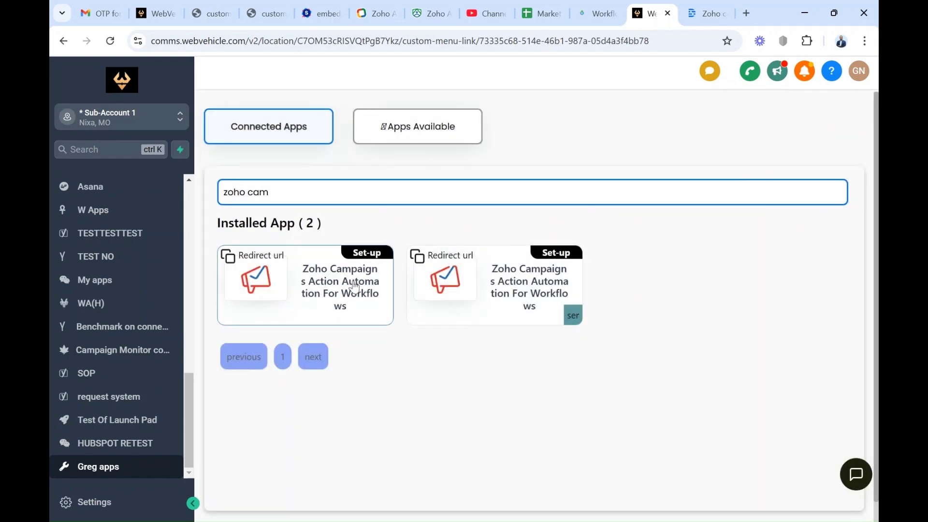
{"action": "left_click", "coordinate": [228, 257]}
{"action": "left_click", "coordinate": [376, 13]}
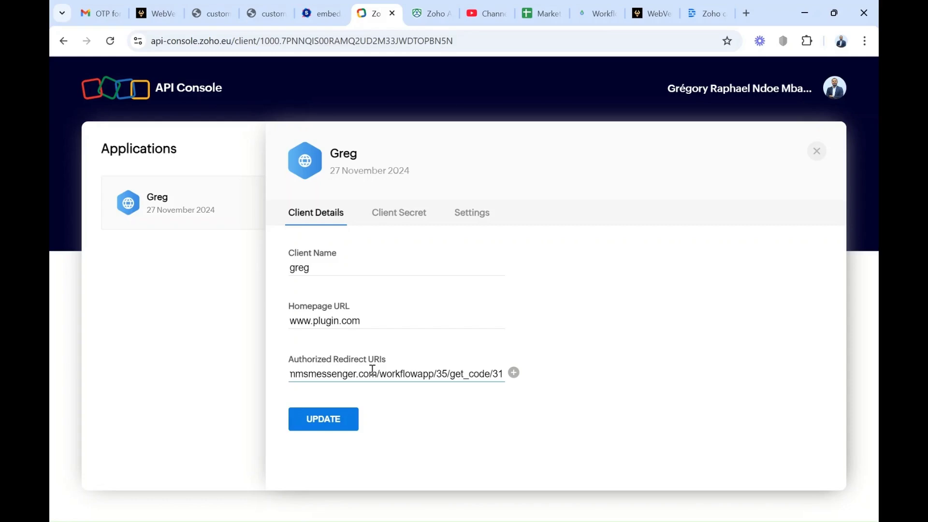
{"action": "left_click", "coordinate": [338, 420]}
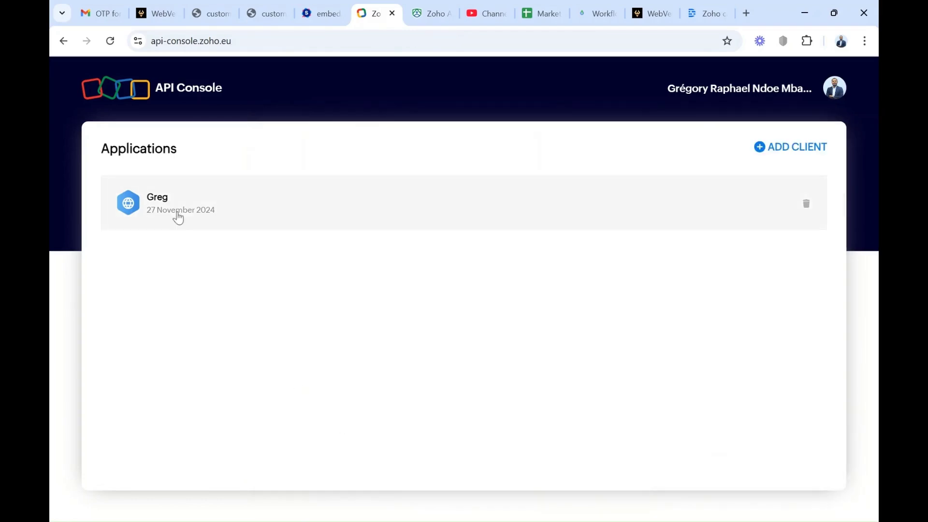
Copy the API Console client's client ID and client secret into the Zoho Campaigns automation's setup form
{"action": "left_click", "coordinate": [176, 216]}
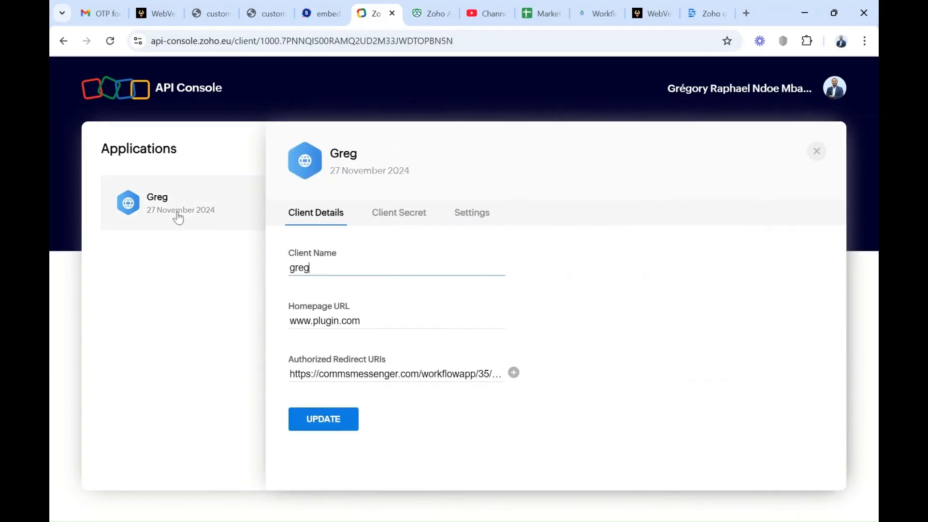
{"action": "left_click", "coordinate": [415, 218]}
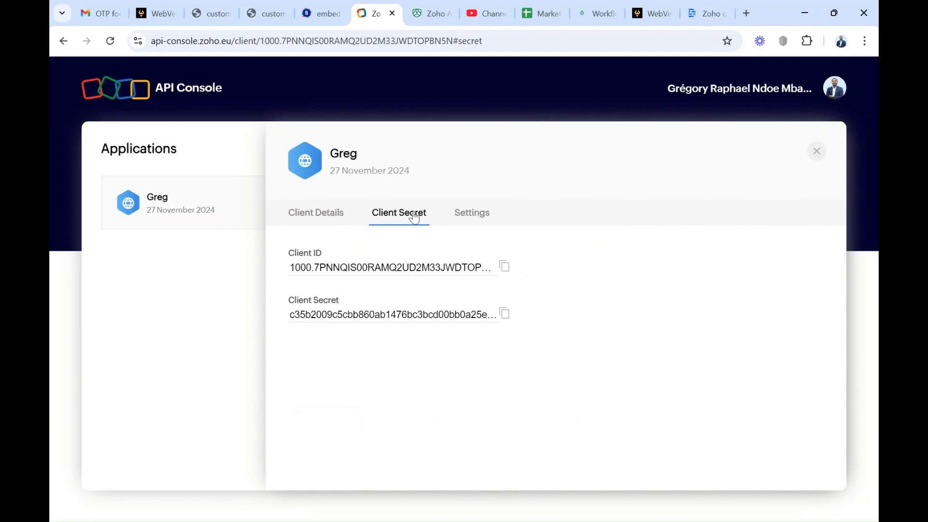
{"action": "left_click", "coordinate": [505, 268]}
{"action": "left_click", "coordinate": [504, 315]}
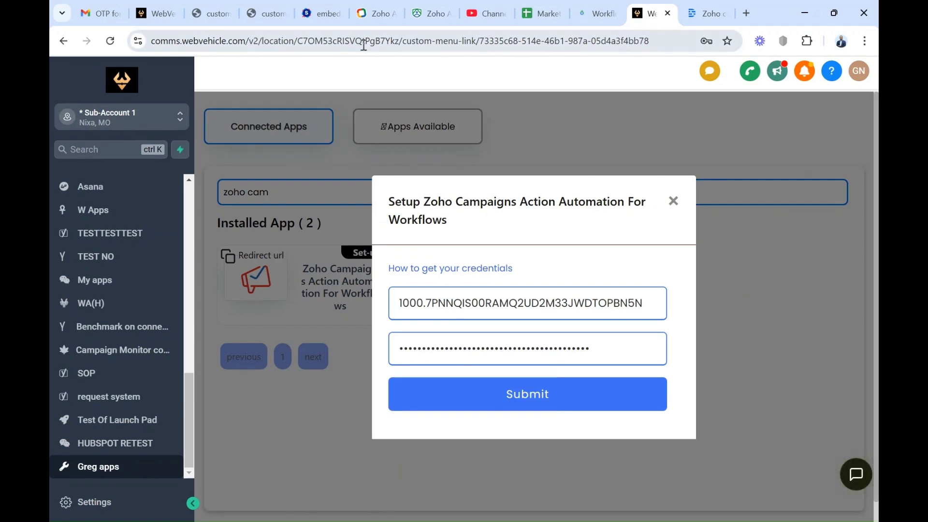
Open Zoho Campaigns from the list of all Zoho apps on the Zoho Accounts page
{"action": "left_click", "coordinate": [375, 15]}
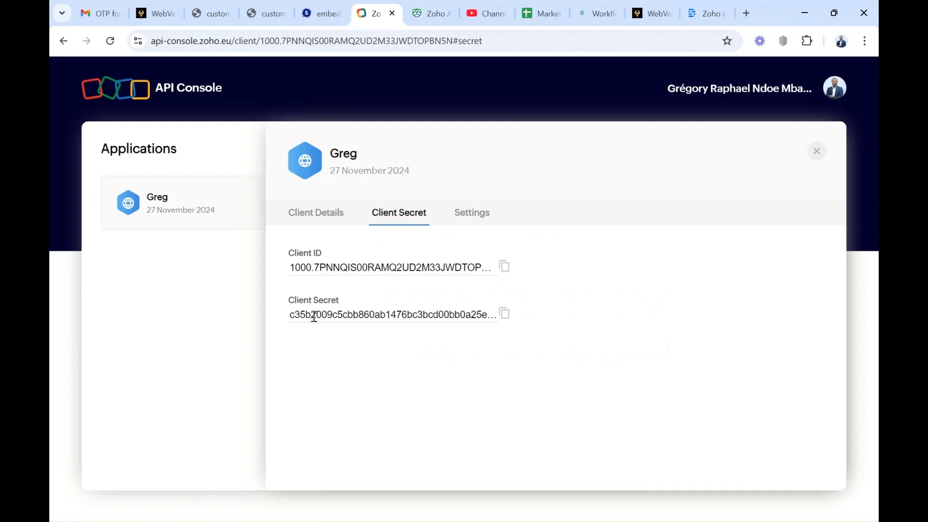
{"action": "left_click", "coordinate": [437, 15]}
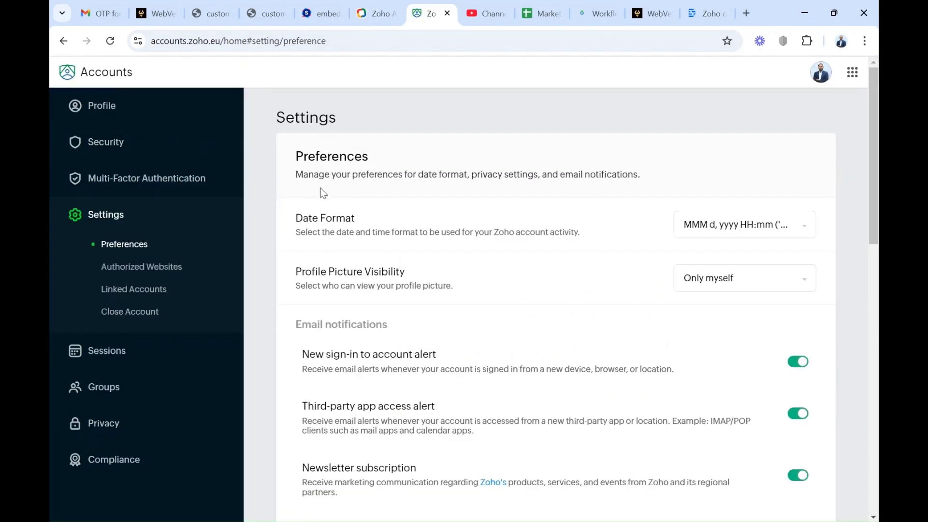
{"action": "left_click", "coordinate": [855, 76]}
{"action": "scroll", "coordinate": [785, 324], "scroll_direction": "down", "scroll_amount": 5}
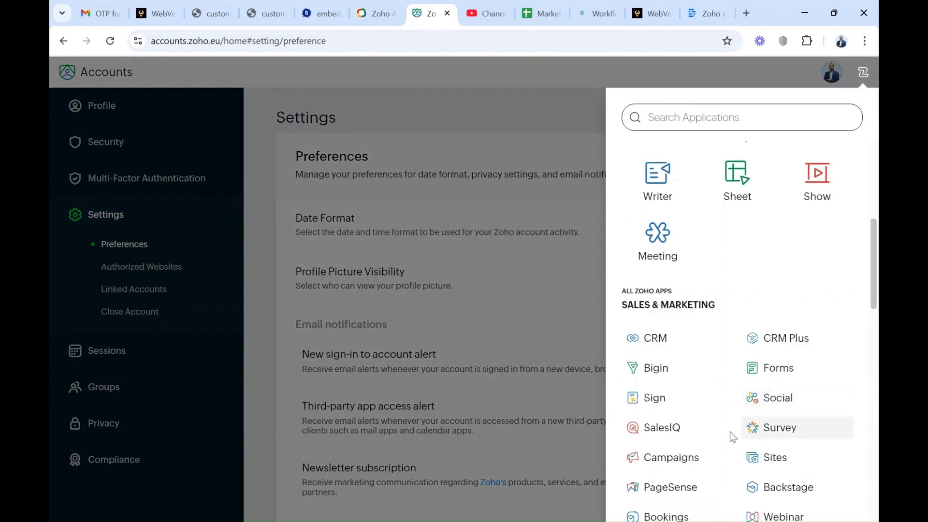
{"action": "left_click", "coordinate": [672, 458]}
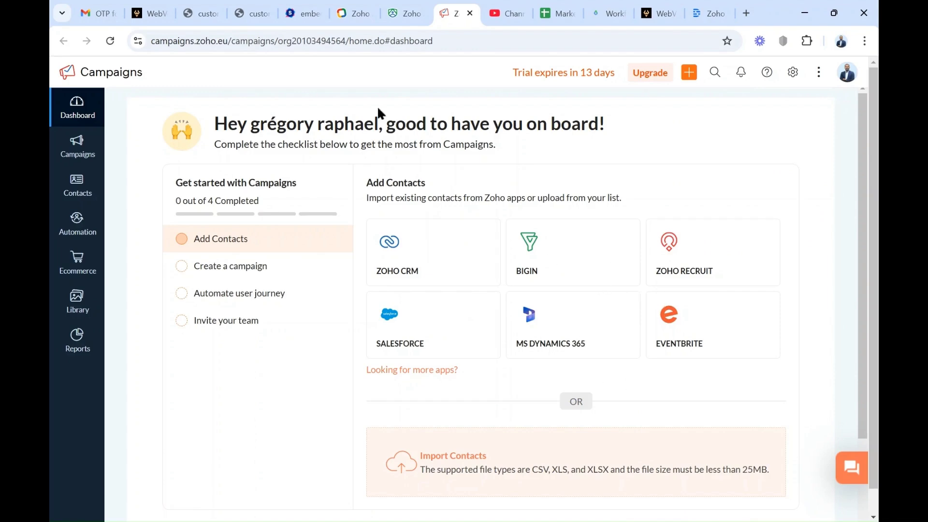
Return to the Zoho Campaigns automation's setup form in Sub-Account 1 and submit the filled-in client credentials
{"action": "left_click", "coordinate": [653, 13]}
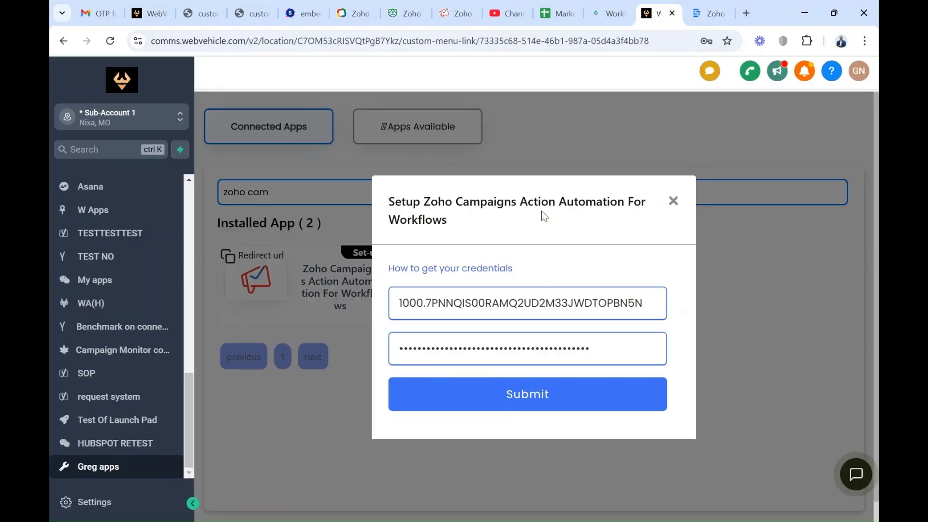
{"action": "left_click", "coordinate": [527, 399]}
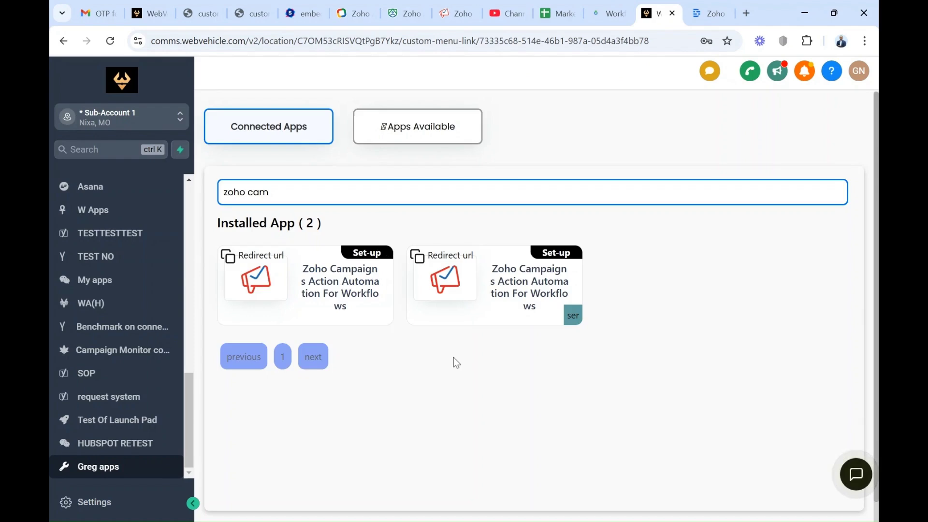